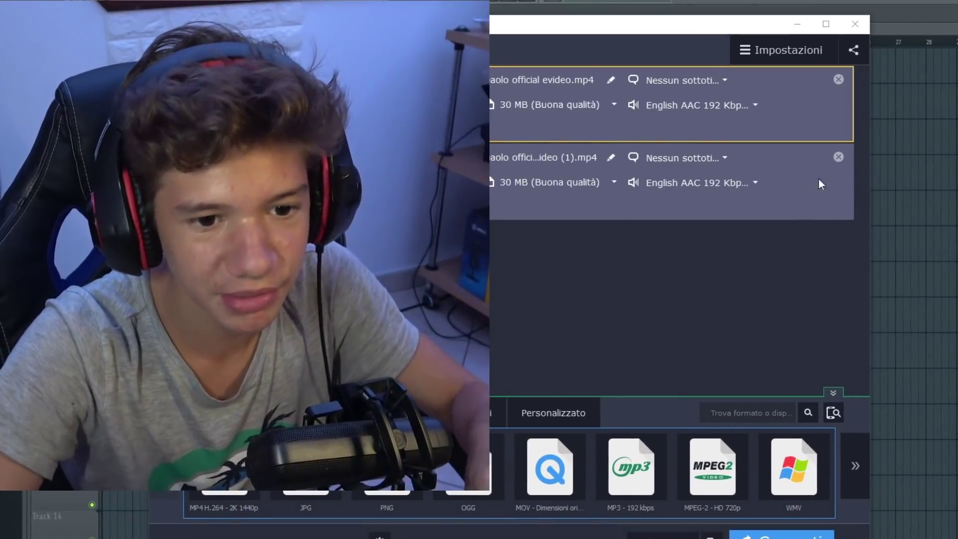
# Choose MP3 from the audio formats as the output for the two video clips
pyautogui.click(409, 413)
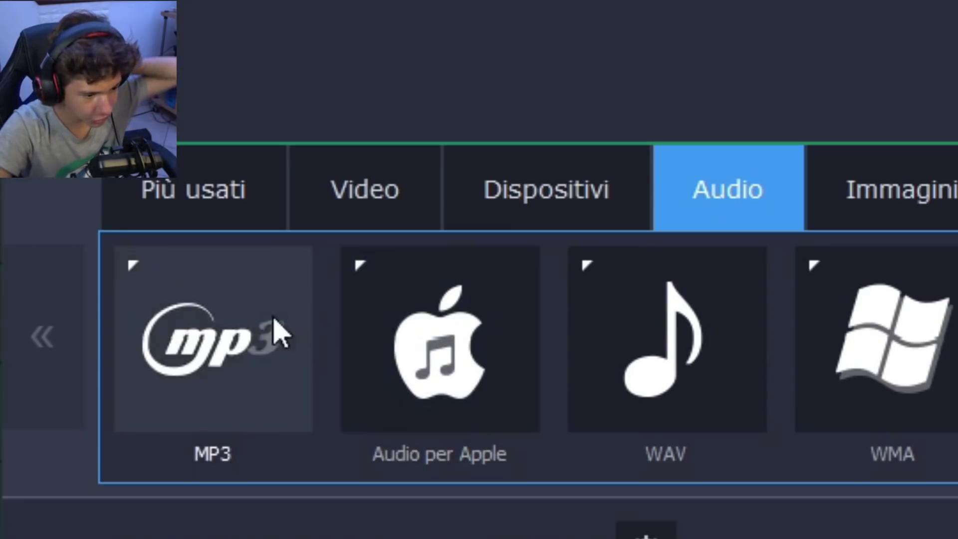
pyautogui.click(246, 464)
pyautogui.press('Escape')
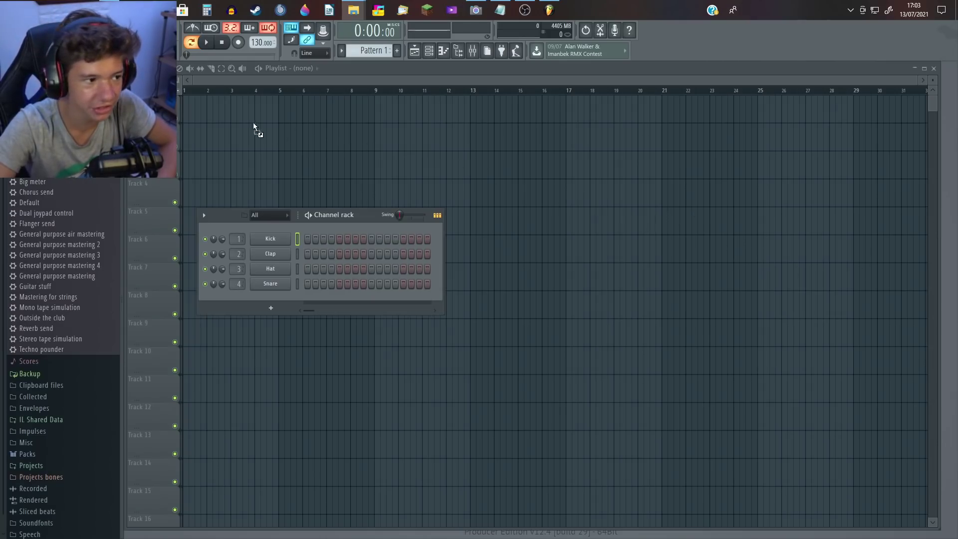
# Switch to FL Studio, place the converted MP3 on Track 1 at the start of the playlist, and play it briefly
pyautogui.click(237, 118)
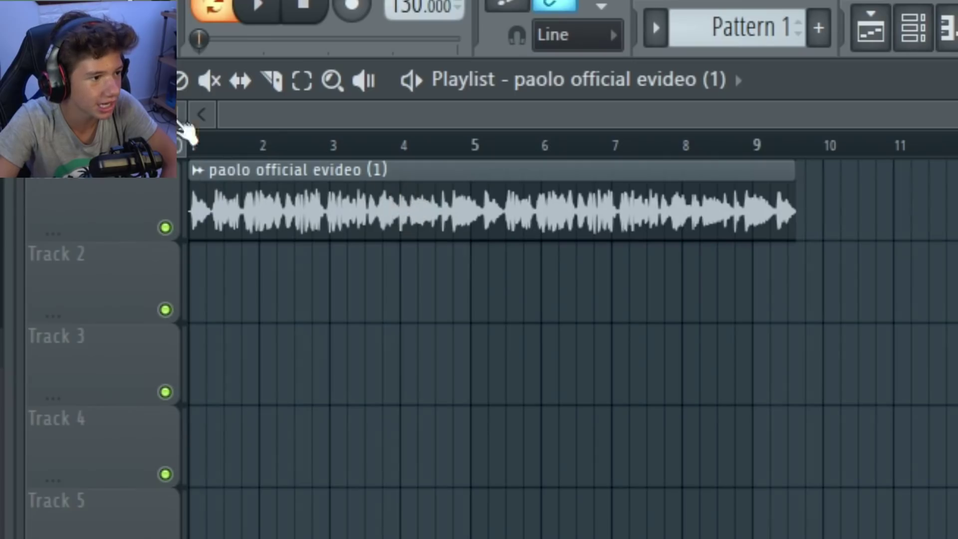
pyautogui.click(206, 43)
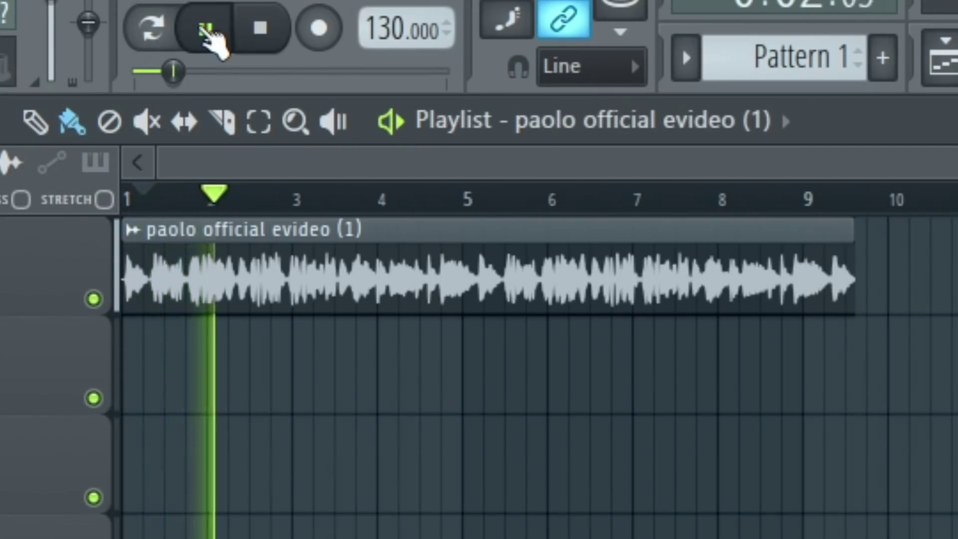
pyautogui.press('space')
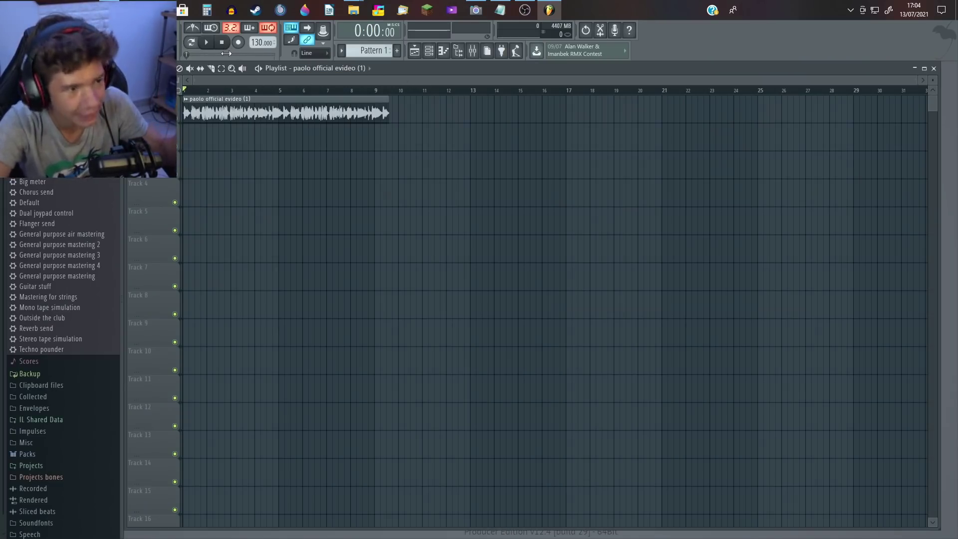
# Add a Drumpad instrument as a new channel in the channel rack
pyautogui.click(231, 68)
pyautogui.moveTo(185, 97); pyautogui.dragTo(394, 214)
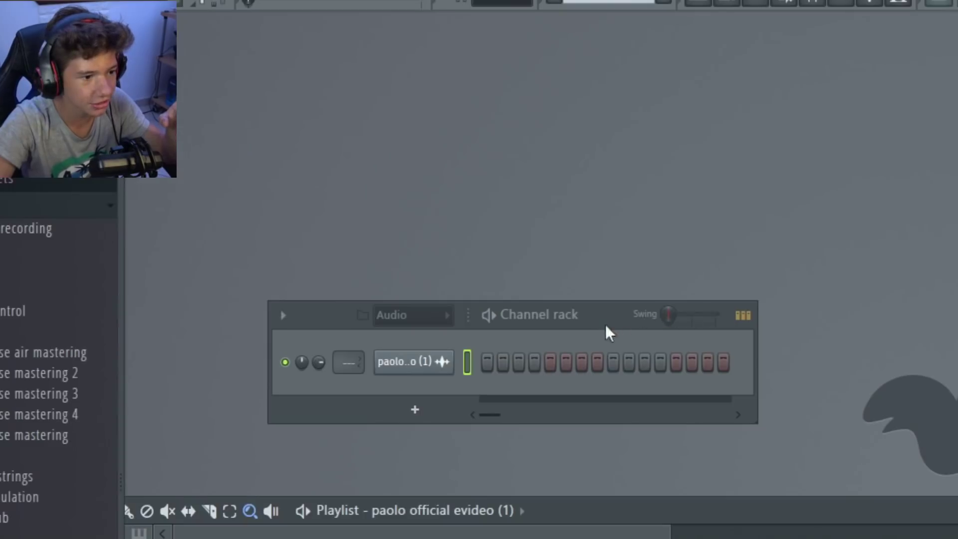
pyautogui.click(233, 120)
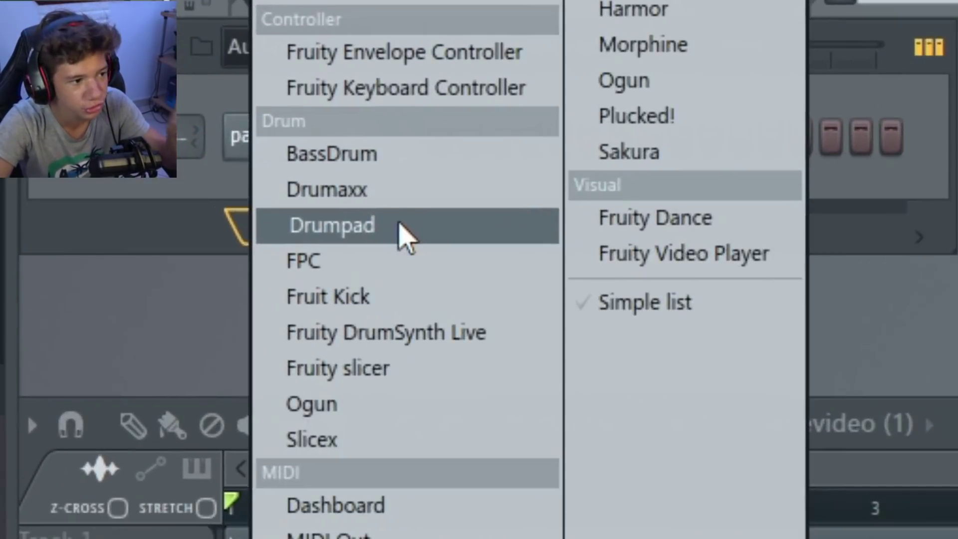
pyautogui.click(226, 116)
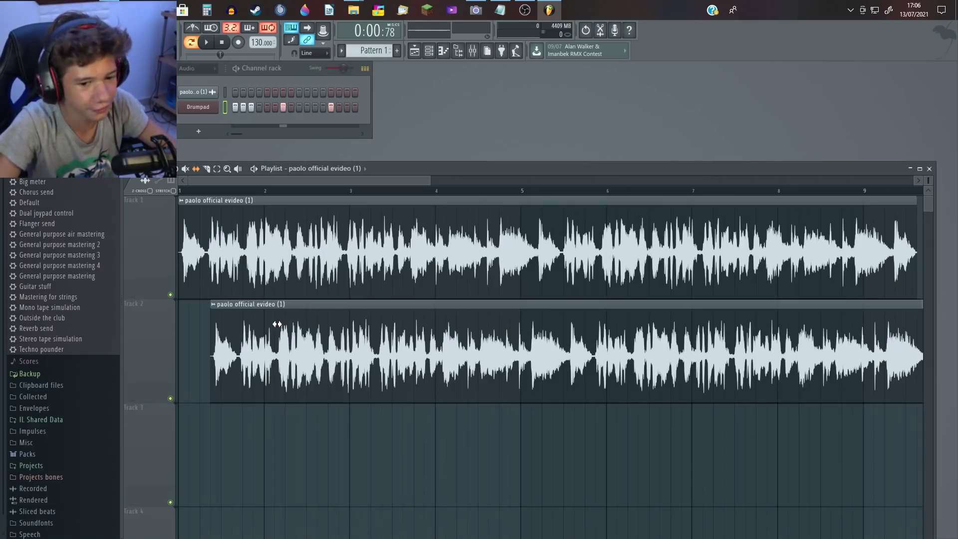
# Try aligning the duplicate voice clip on Track 2 with the song's start, and undo the last three edits
pyautogui.moveTo(277, 324); pyautogui.dragTo(247, 324)
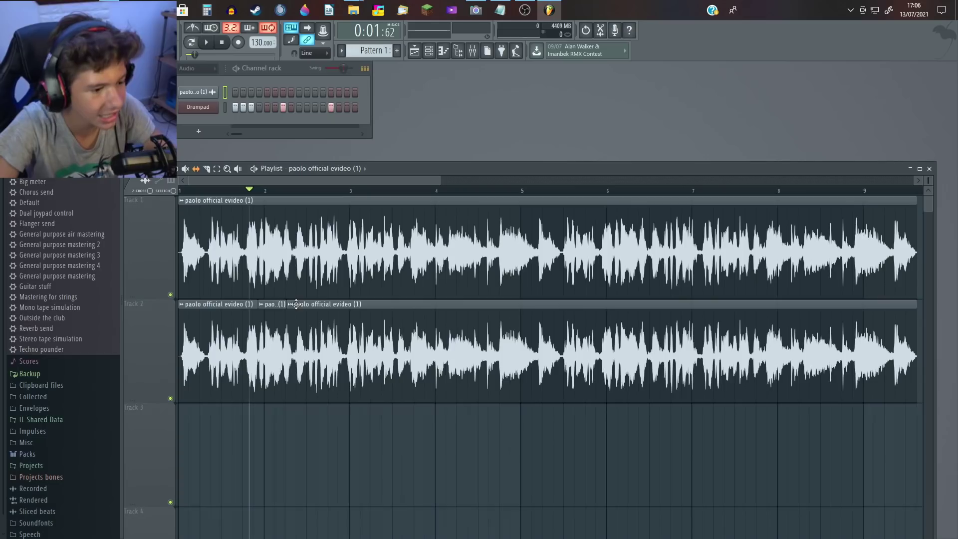
pyautogui.hotkey('ctrl', 'z')
pyautogui.hotkey('ctrl', 'z')
pyautogui.hotkey('ctrl', 'z')
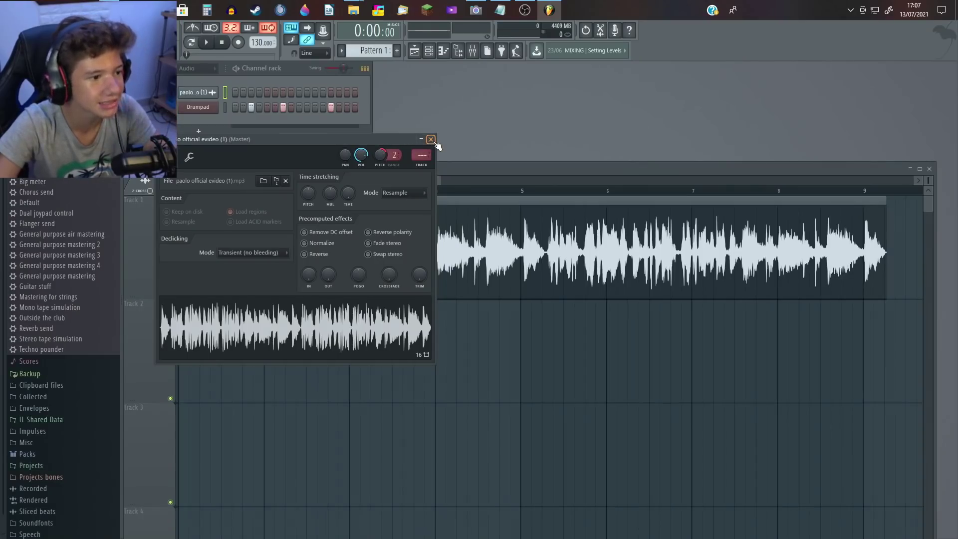
# Close the voice clip's channel settings and add a new pattern named dio
pyautogui.click(430, 139)
pyautogui.press('space')
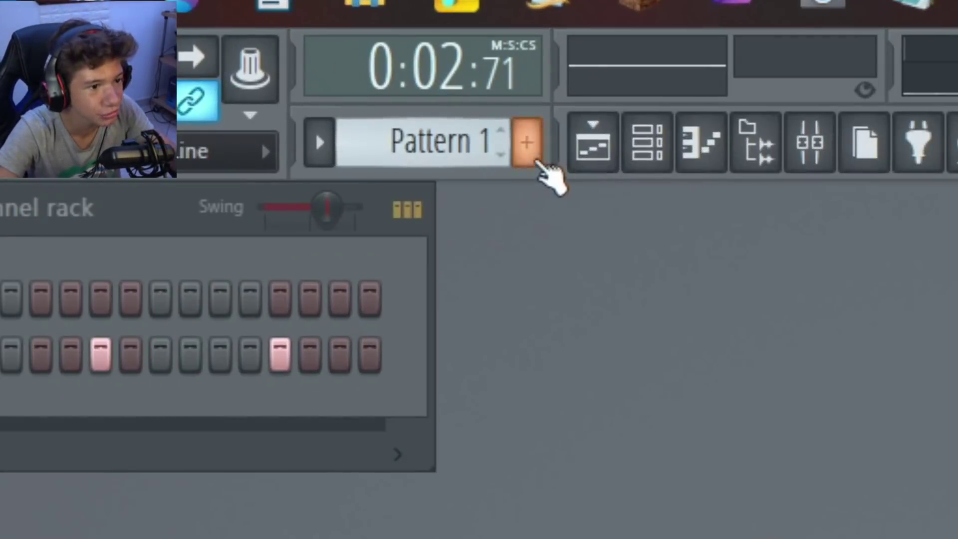
pyautogui.click(397, 50)
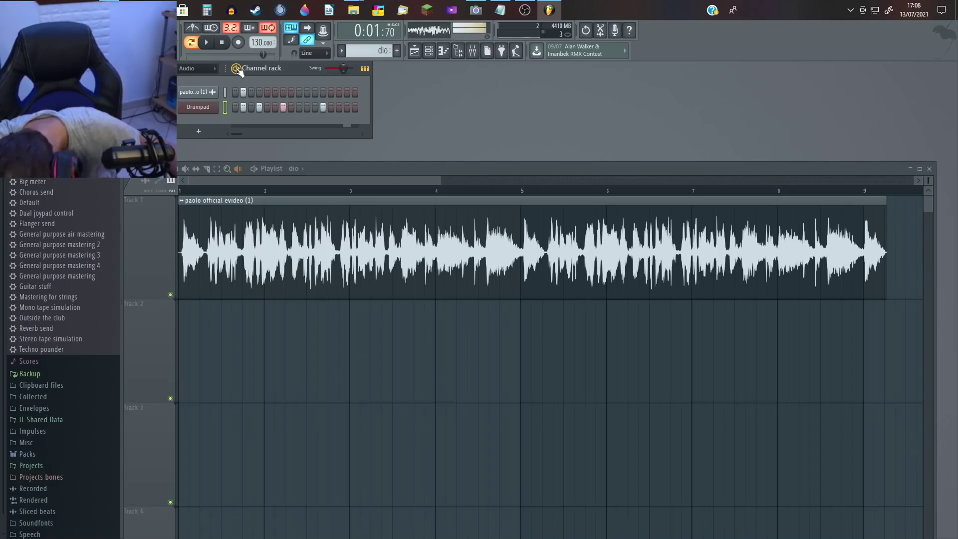
# Select all the clips in the playlist
pyautogui.click(183, 100)
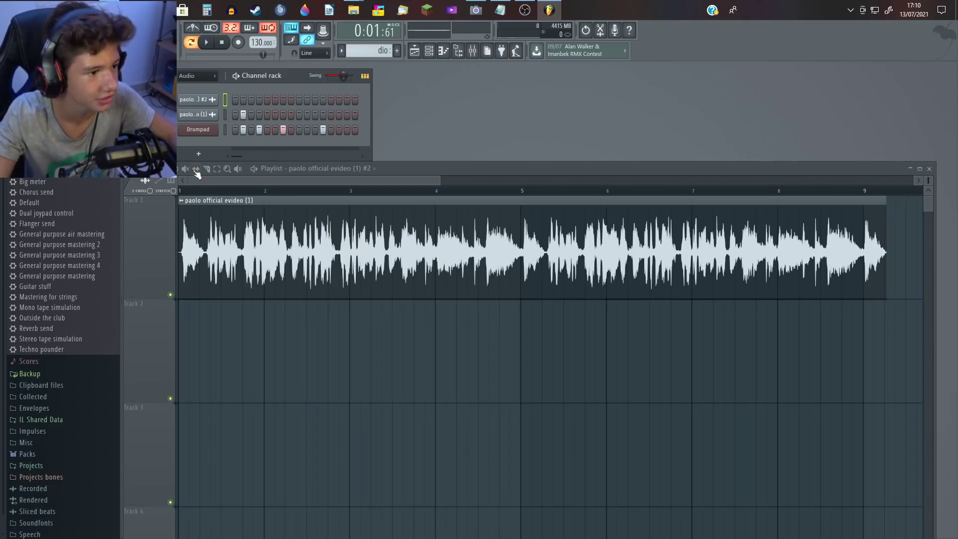
pyautogui.hotkey('ctrl', 'a')
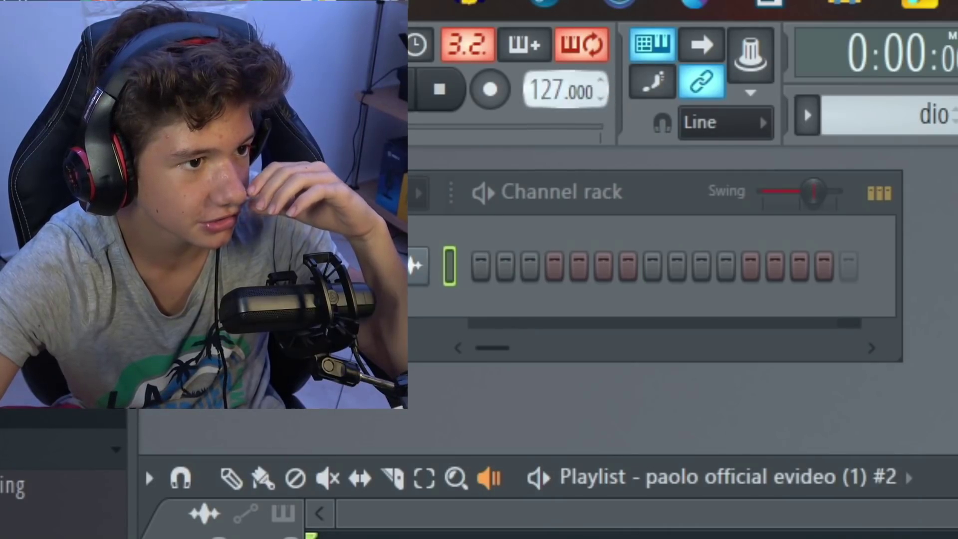
# Try out the Autogun and BassDrum generators as accompaniment for the voice clip
pyautogui.click(340, 337)
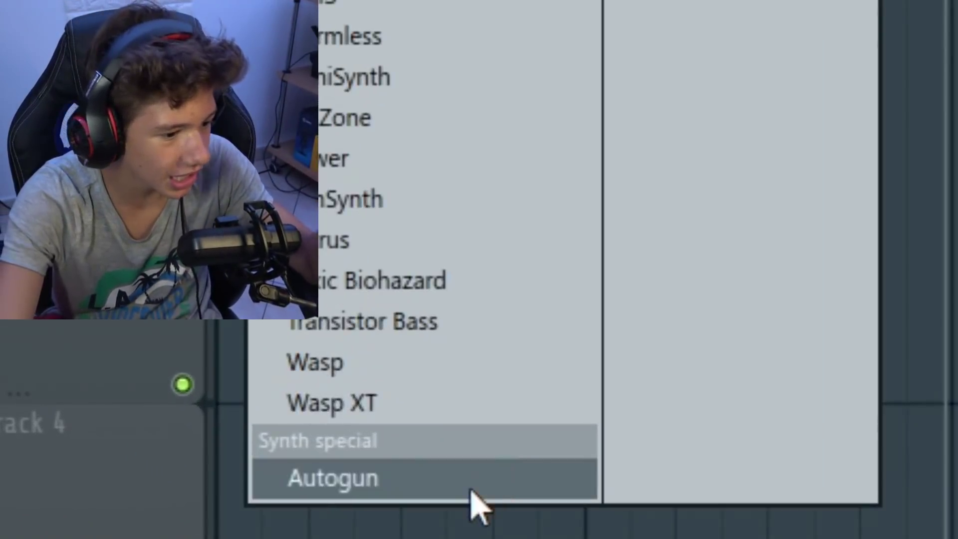
pyautogui.click(237, 526)
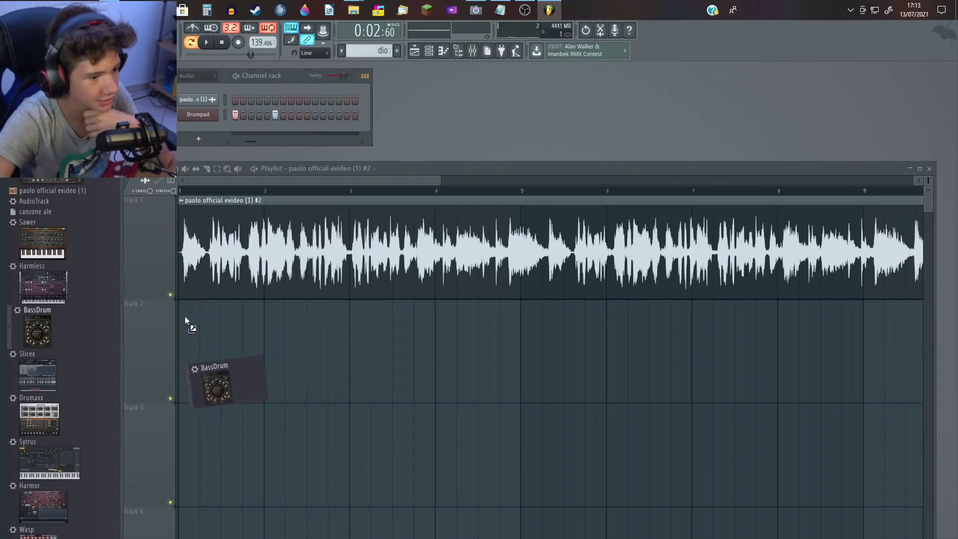
pyautogui.moveTo(188, 321); pyautogui.dragTo(186, 324)
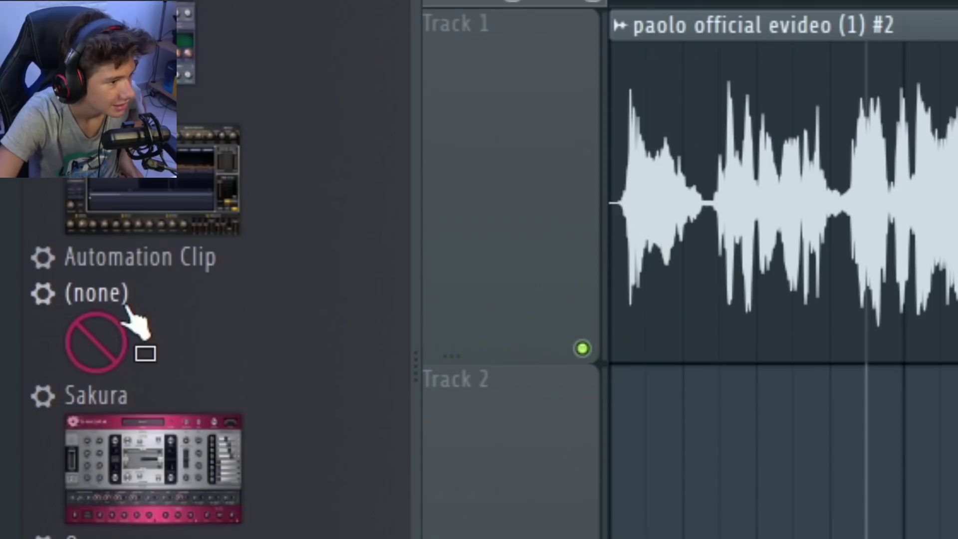
pyautogui.scroll(-5, 130, 359)
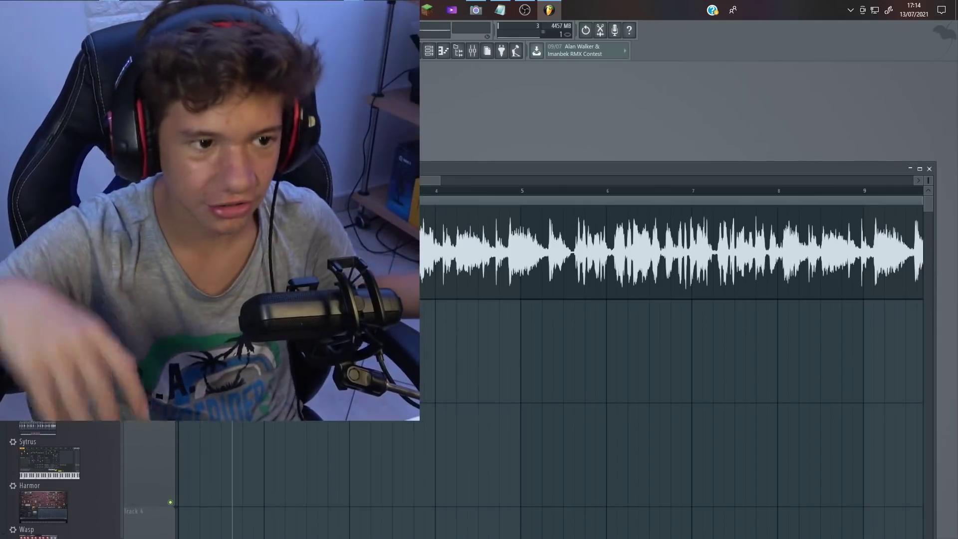
pyautogui.press('super')
pyautogui.write('upo')
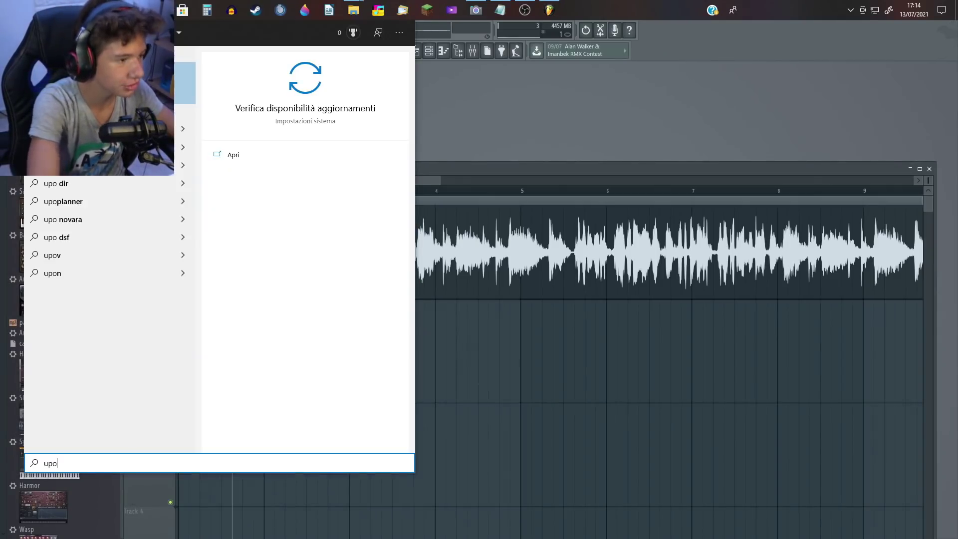
pyautogui.press('BackSpace')
pyautogui.write('pu')
pyautogui.press('Escape')
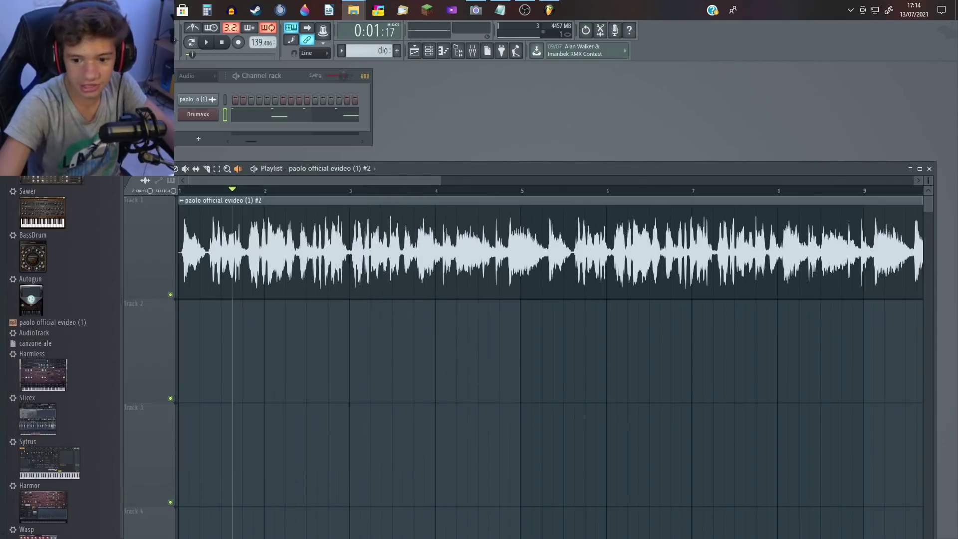
# Try the "Restaurant with Background Music Sound Effect HD" audio on Track 2 and delete the clip
pyautogui.moveTo(203, 327); pyautogui.dragTo(303, 327)
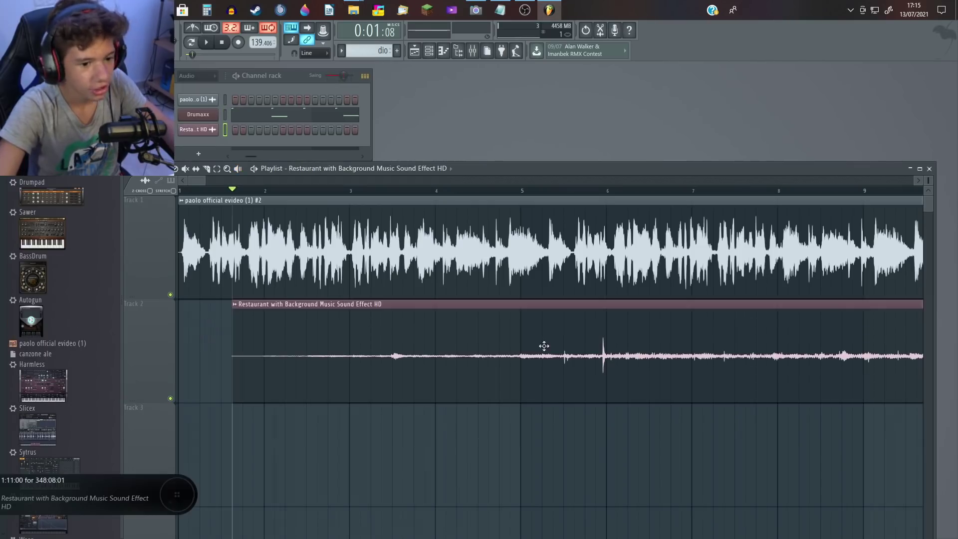
pyautogui.rightClick(514, 357)
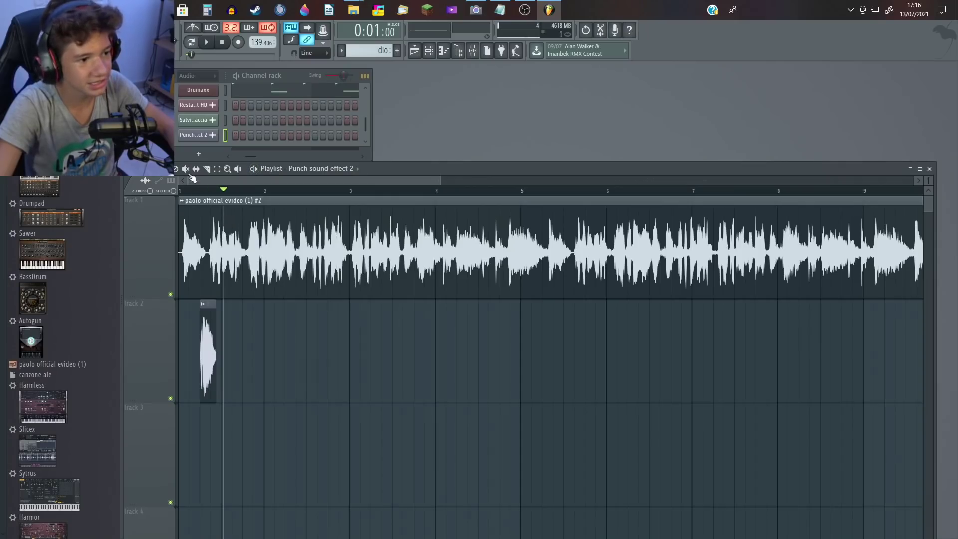
# Play the song and move the second punch sound clip on Track 2 to the start of bar 2
pyautogui.press('space')
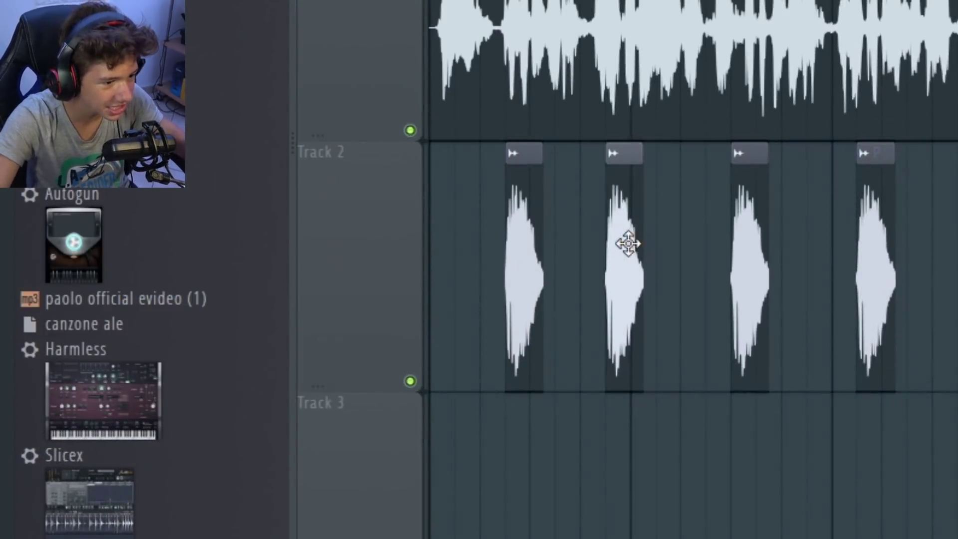
pyautogui.moveTo(628, 243)
pyautogui.mouseDown()
pyautogui.moveTo(646, 245)
pyautogui.moveTo(628, 244)
pyautogui.mouseUp()
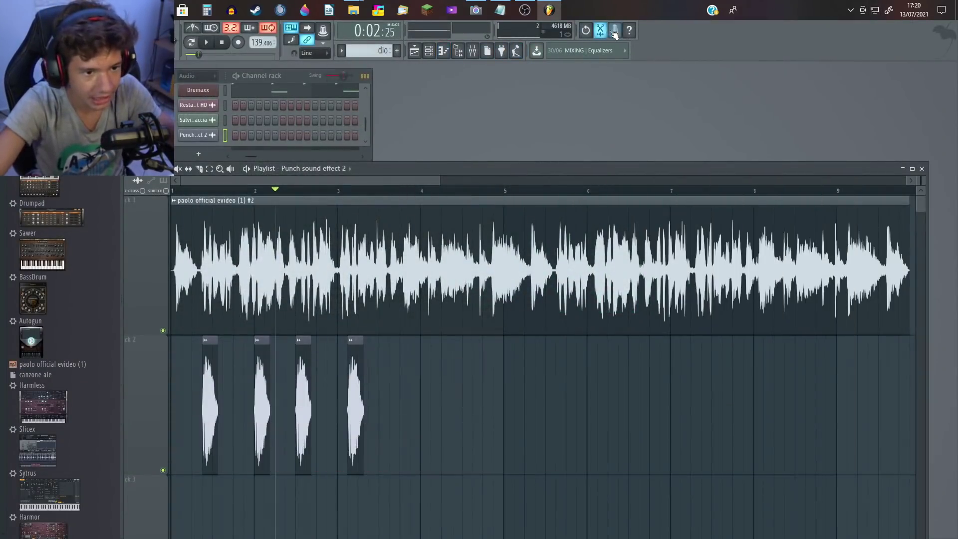
# Try to record a take into Edison while the song plays
pyautogui.click(614, 31)
pyautogui.click(649, 44)
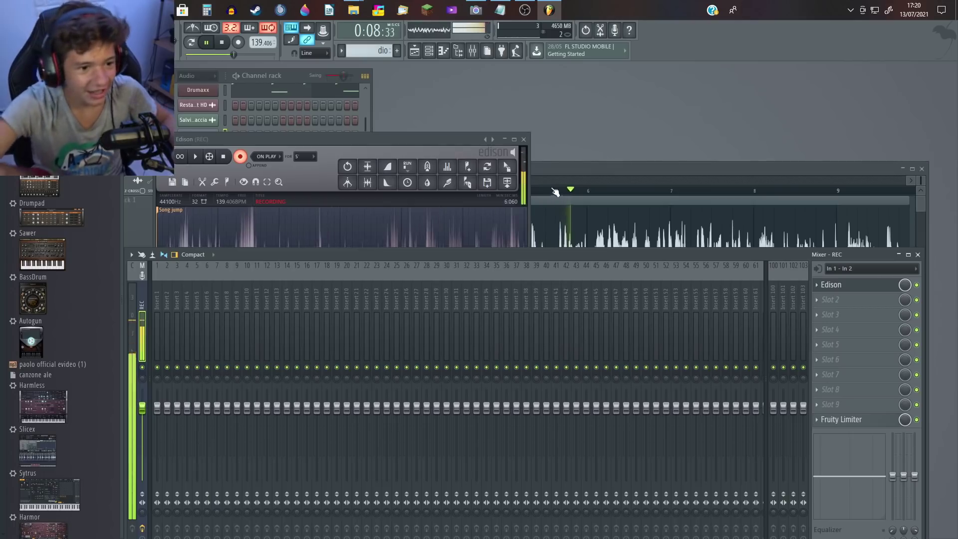
pyautogui.click(240, 156)
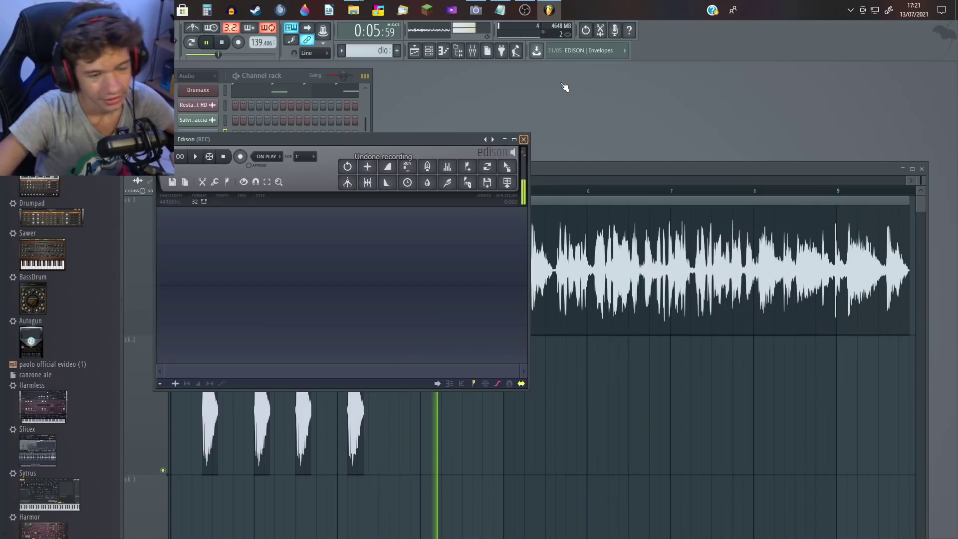
pyautogui.press('super+d')
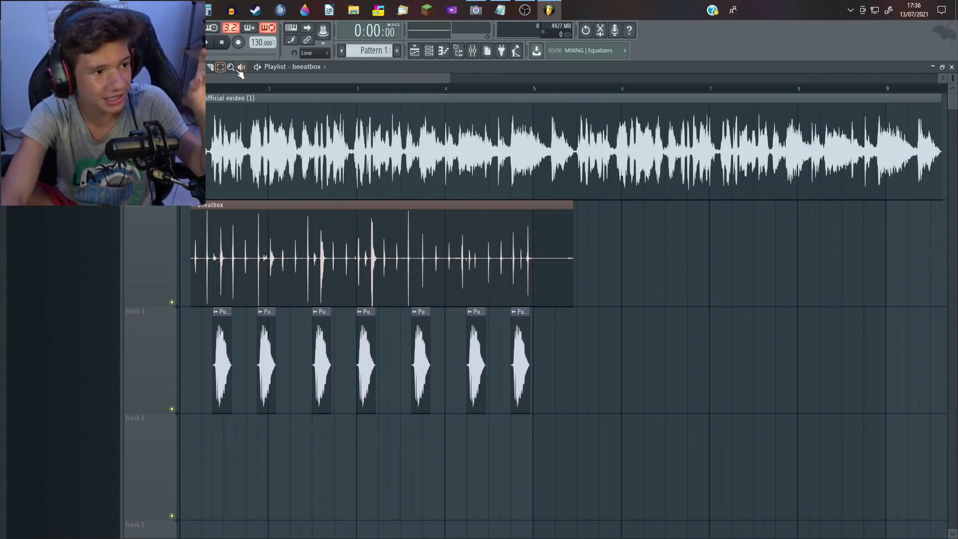
# Audition the beatbox clip and the first two punch sound clips separately, and play the whole arrangement
pyautogui.click(241, 66)
pyautogui.click(238, 226)
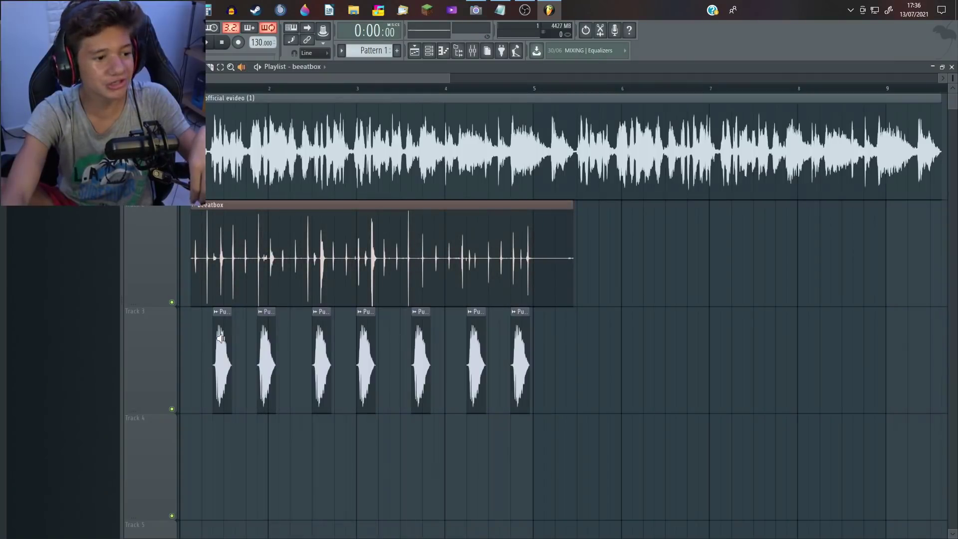
pyautogui.click(219, 344)
pyautogui.click(262, 344)
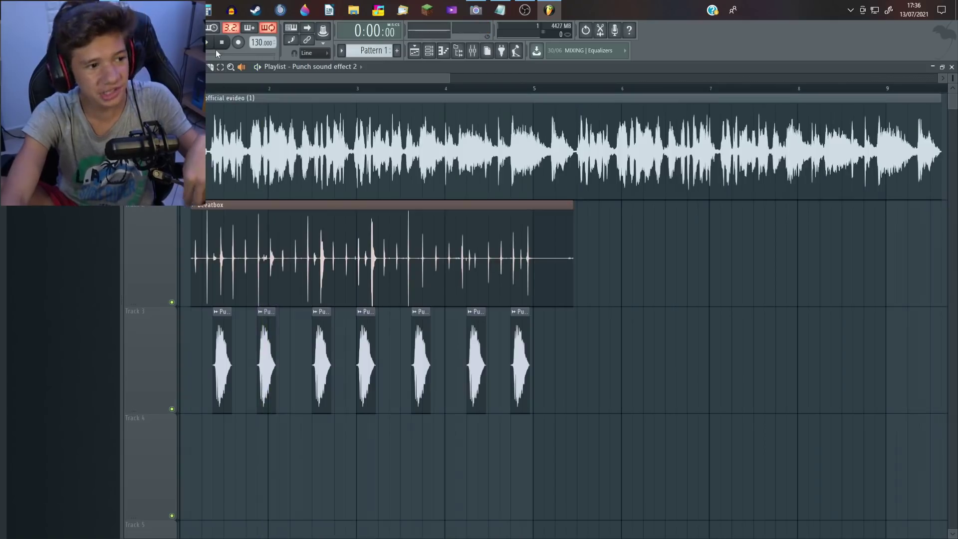
pyautogui.press('space')
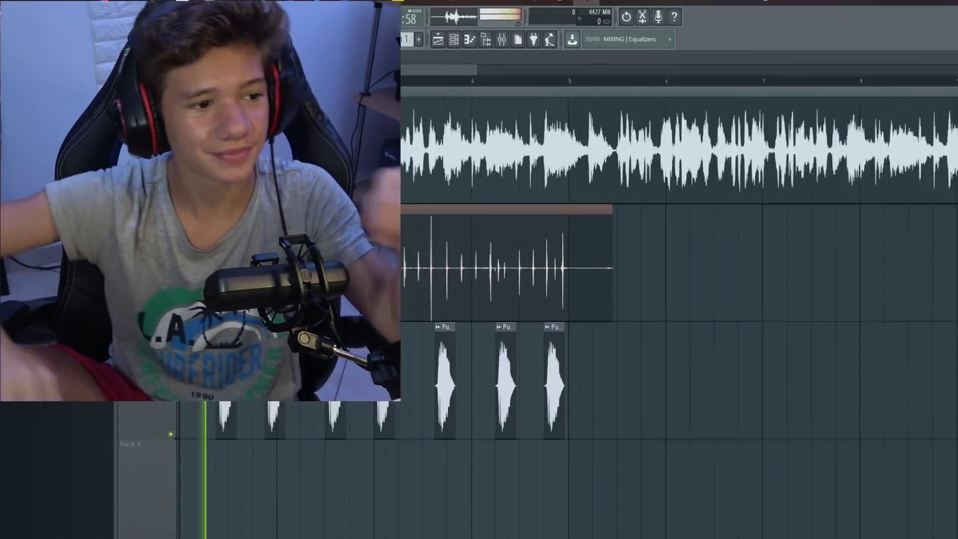